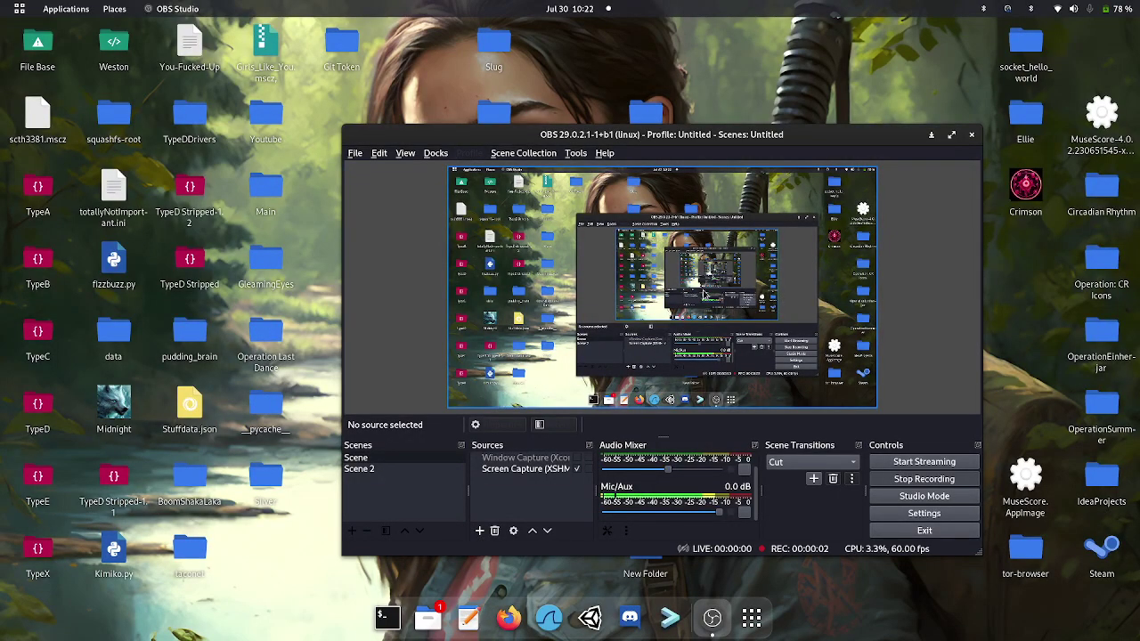
Step: From the Activities overview, switch to the left workspace and bring the Foxy.py editor forward
key(super)
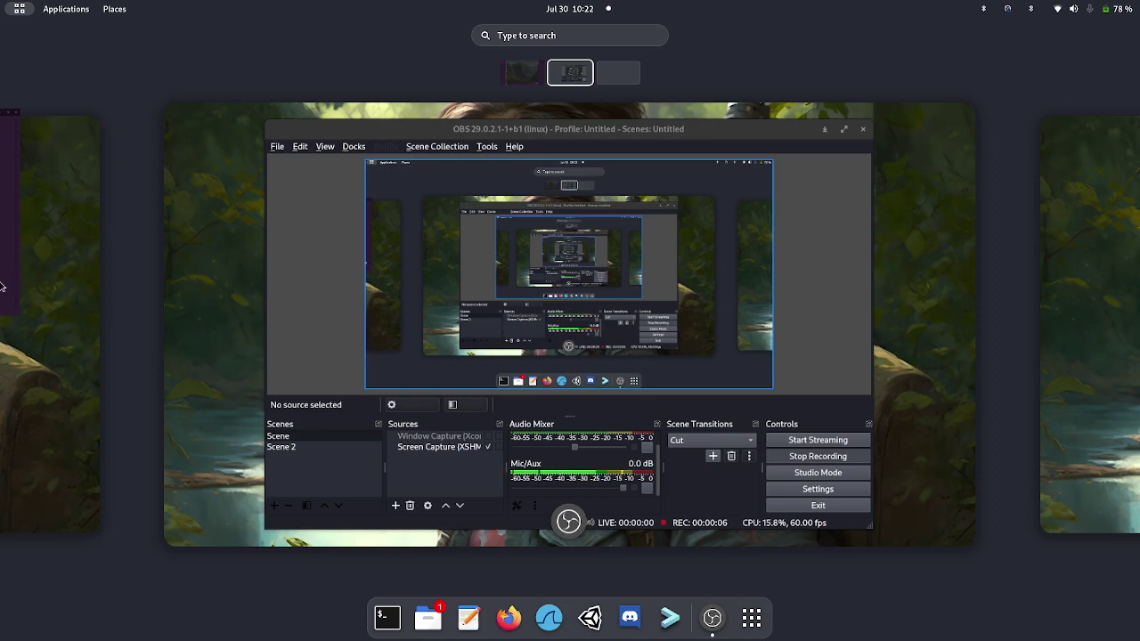
click(18, 294)
click(592, 402)
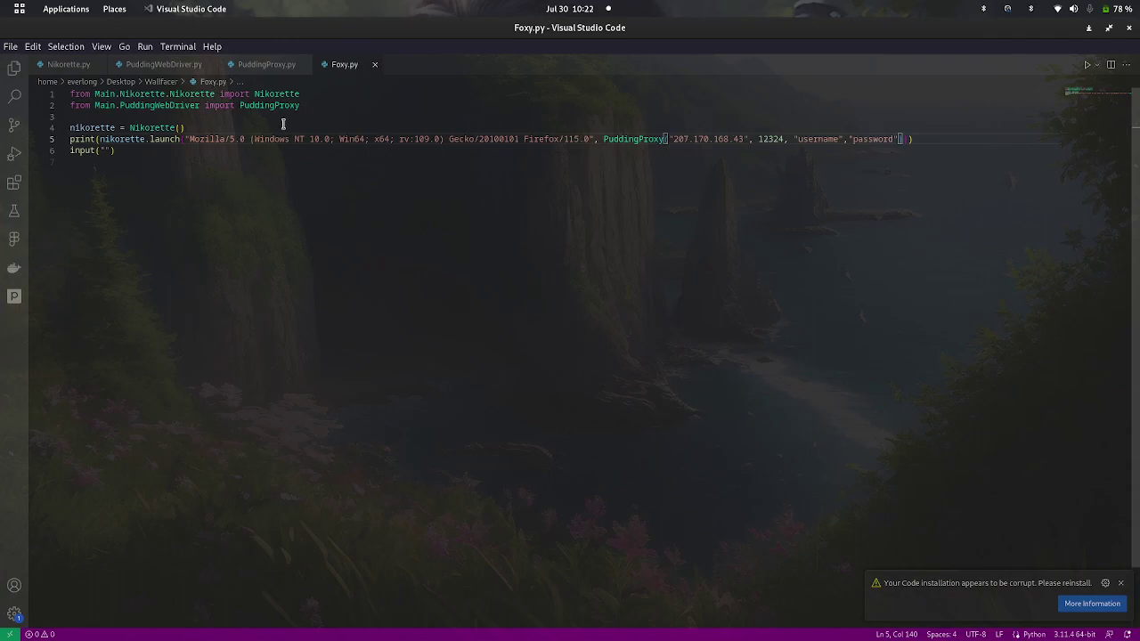
mouse_move(68, 64)
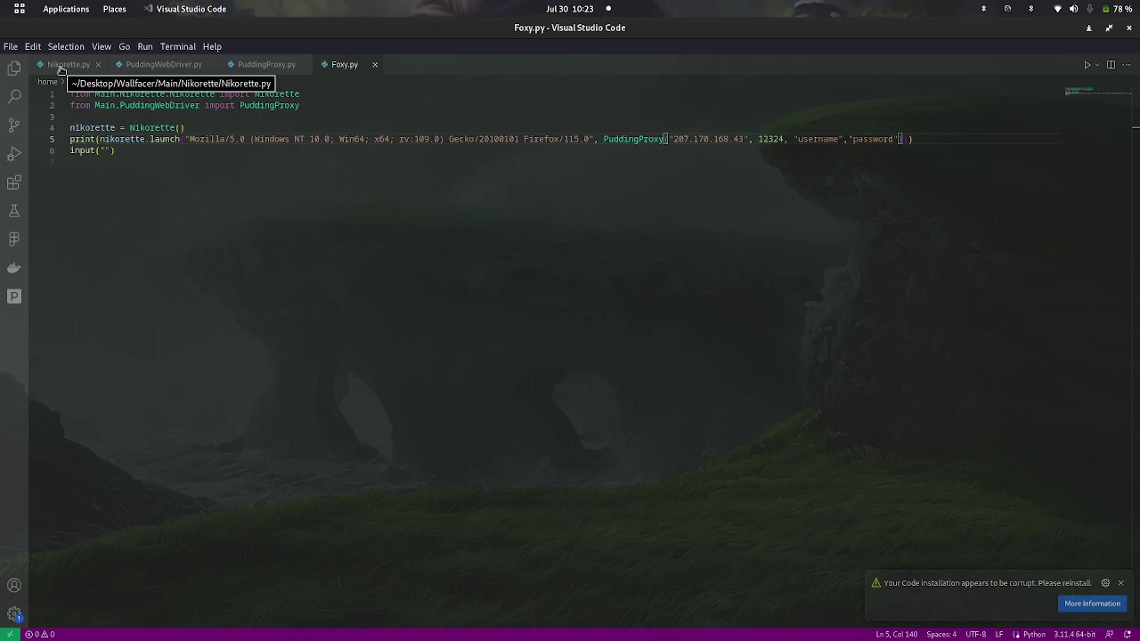
Step: Open Nikorette.py, glance back at Foxy.py, and scroll Nikorette.py down to line 47
click(60, 66)
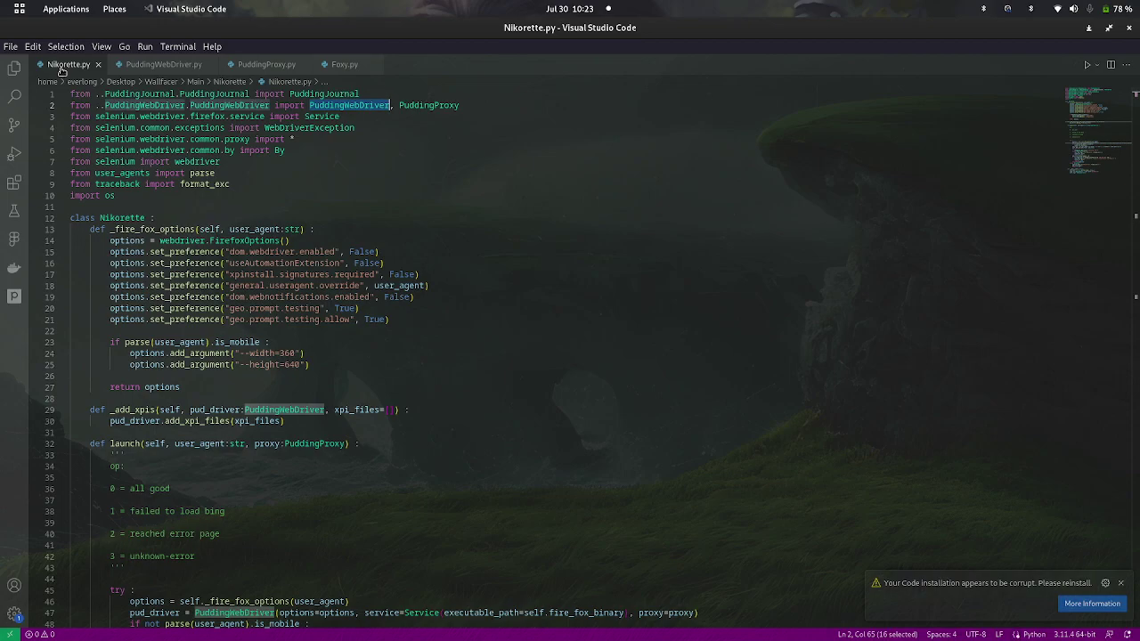
click(342, 64)
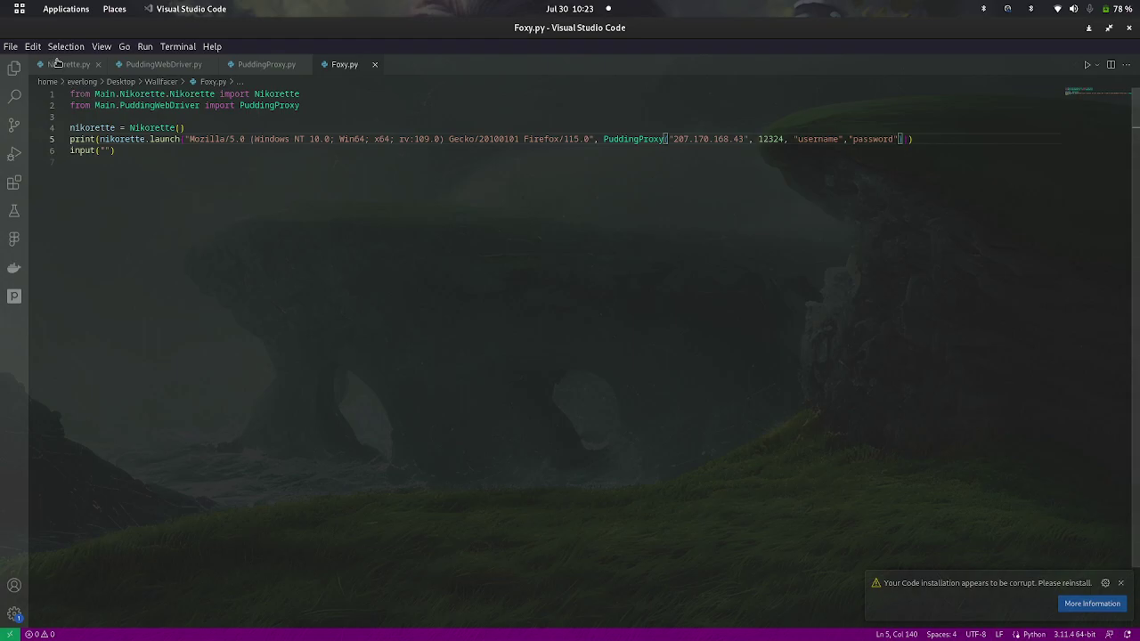
key(ctrl+Tab)
scroll(231, 285, down, 3)
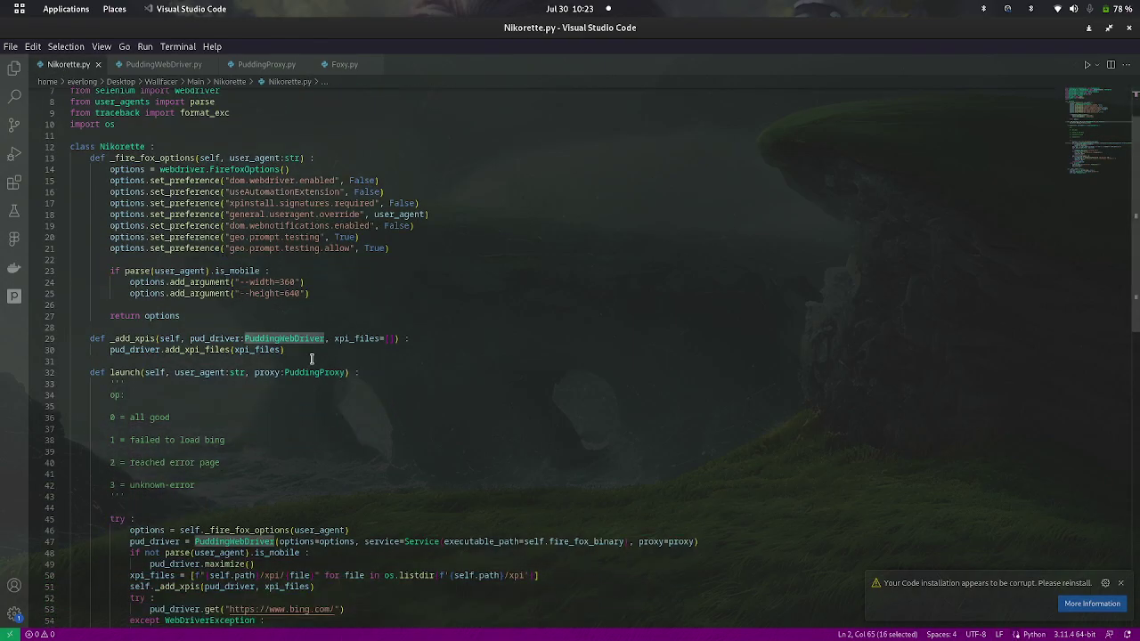
scroll(312, 365, down, 5)
Step: Go to the PuddingWebDriver definition, then bring up code actions on PuddingProxy at line 24
double_click(231, 365)
right_click(232, 365)
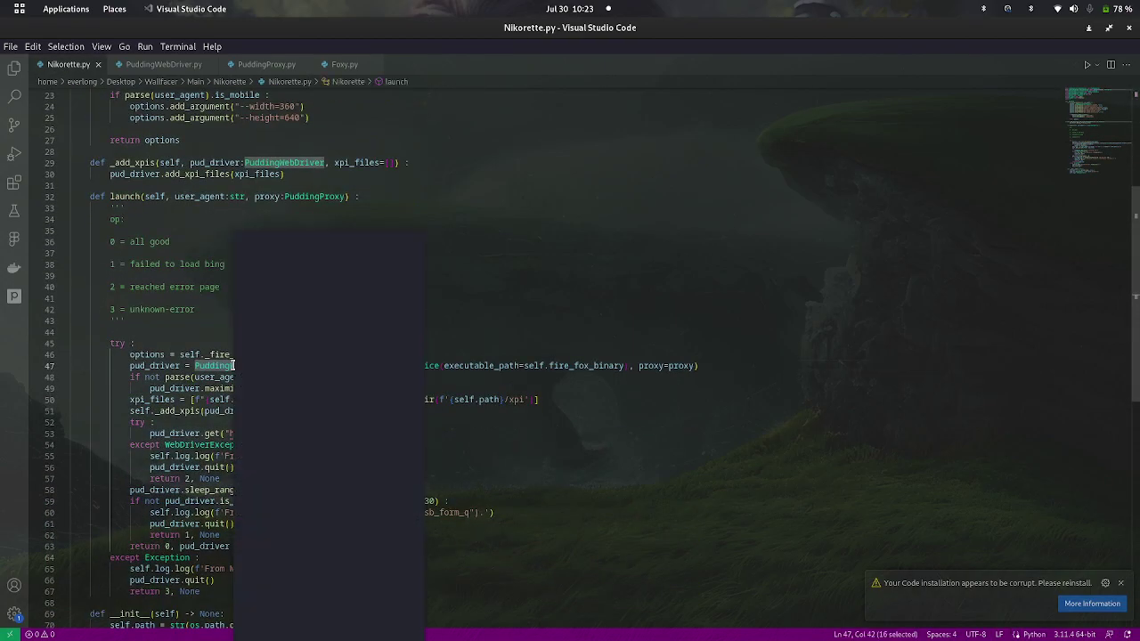
click(305, 244)
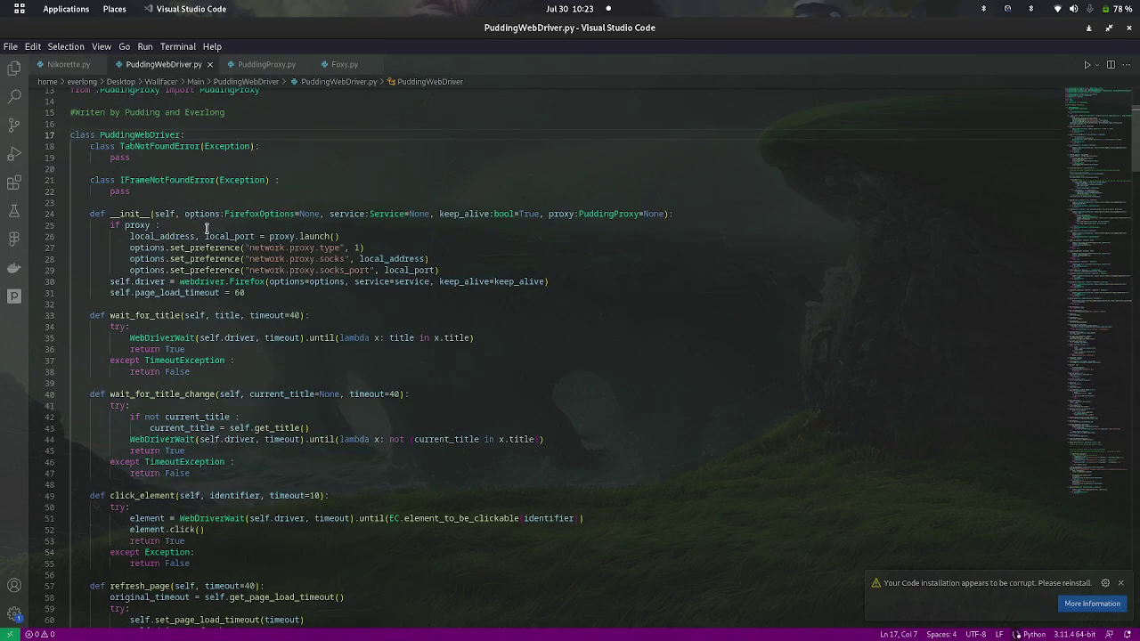
double_click(617, 215)
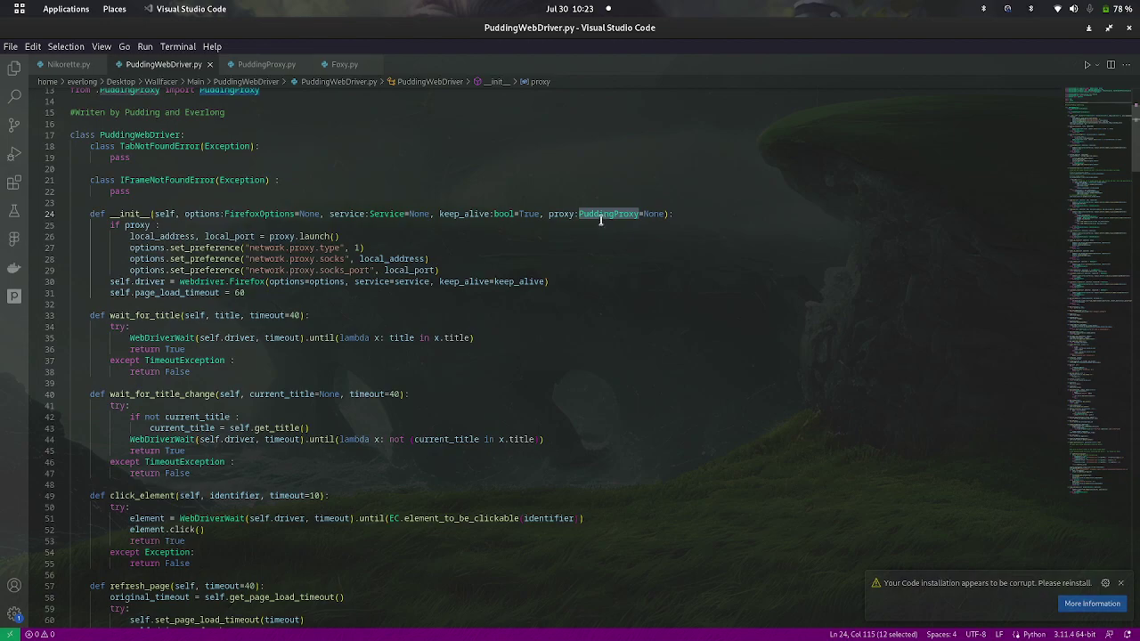
right_click(594, 216)
click(626, 225)
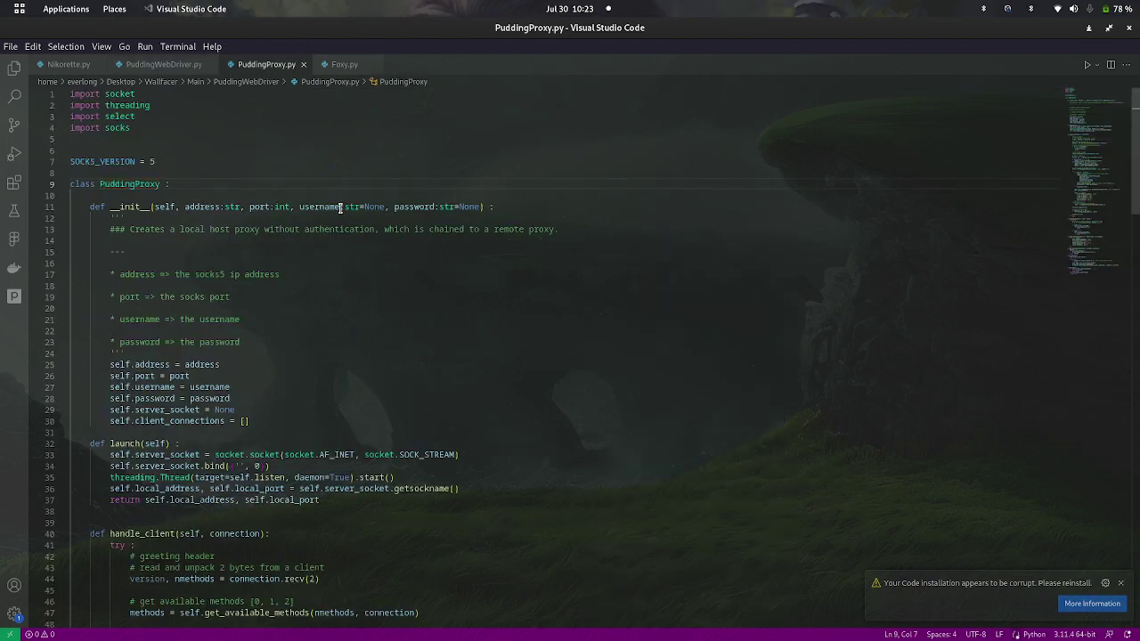
scroll(360, 274, down, 3)
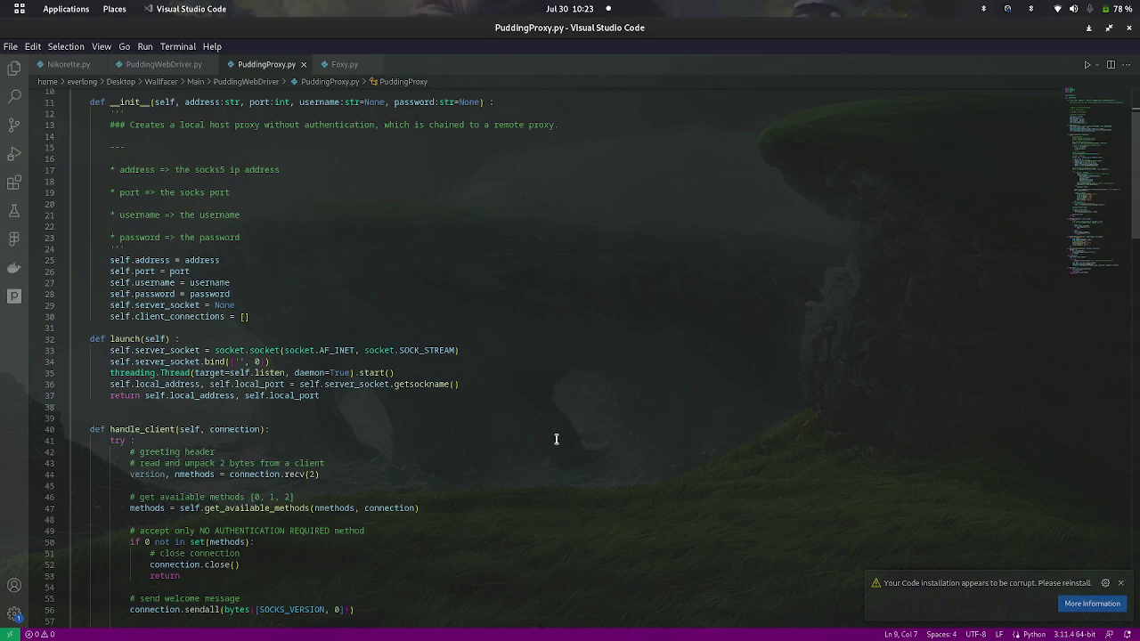
scroll(555, 439, down, 1)
scroll(552, 440, down, 3)
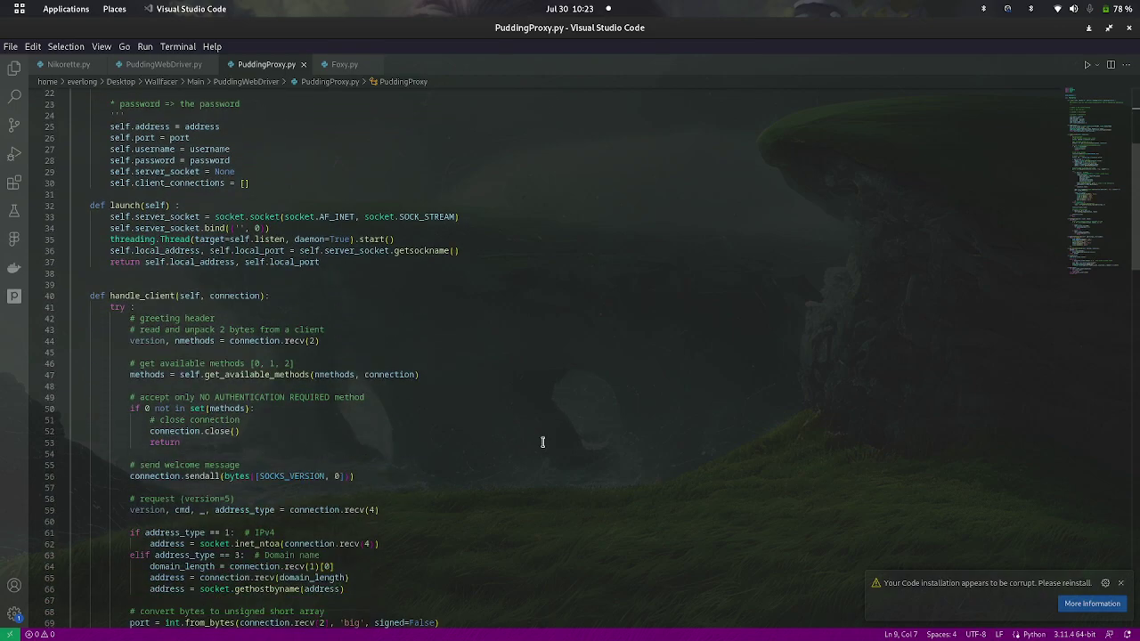
scroll(544, 441, down, 5)
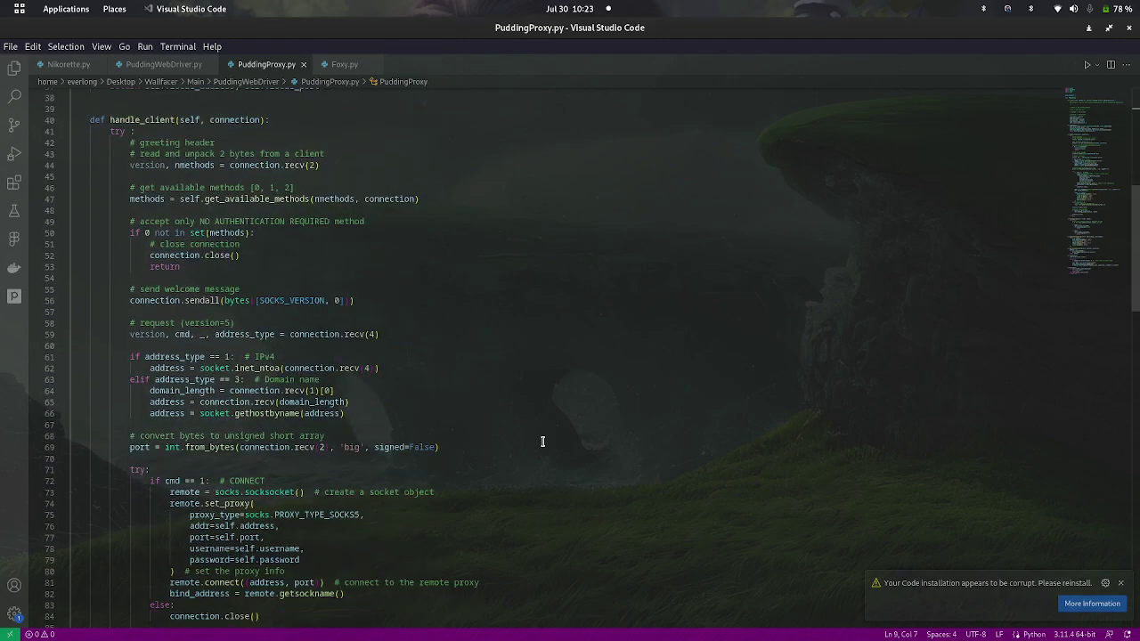
scroll(542, 442, down, 2)
scroll(542, 442, down, 2)
scroll(542, 441, up, 3)
scroll(542, 442, up, 5)
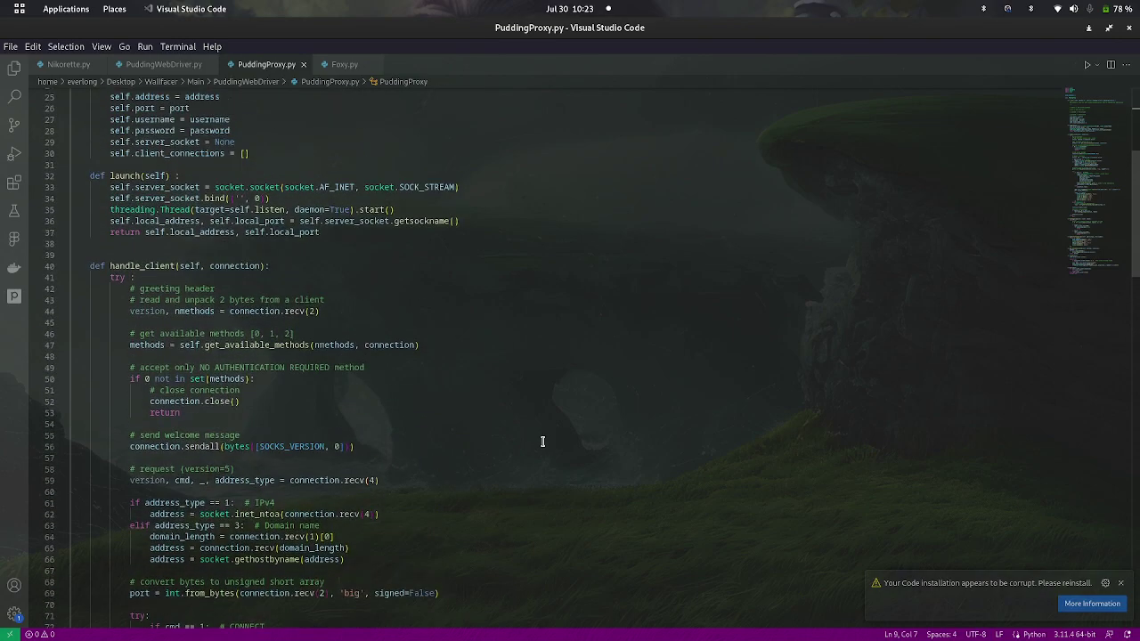
scroll(542, 441, up, 1)
scroll(542, 442, up, 3)
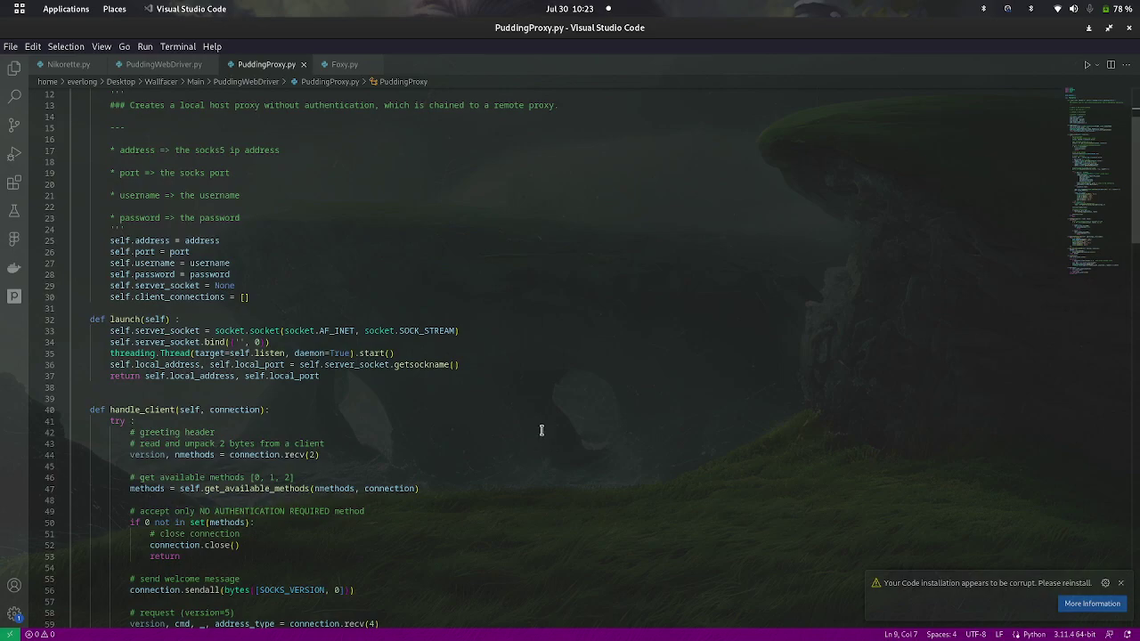
scroll(439, 296, up, 3)
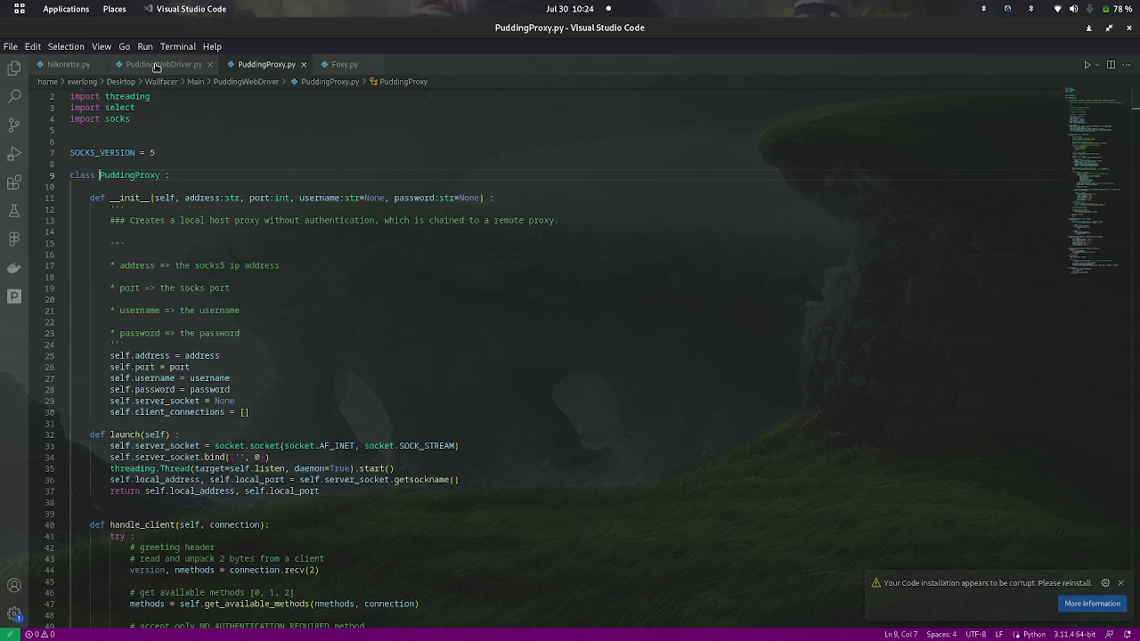
Step: In PuddingWebDriver.py, highlight local_address and local_port on lines 28 and 29
click(178, 62)
double_click(391, 258)
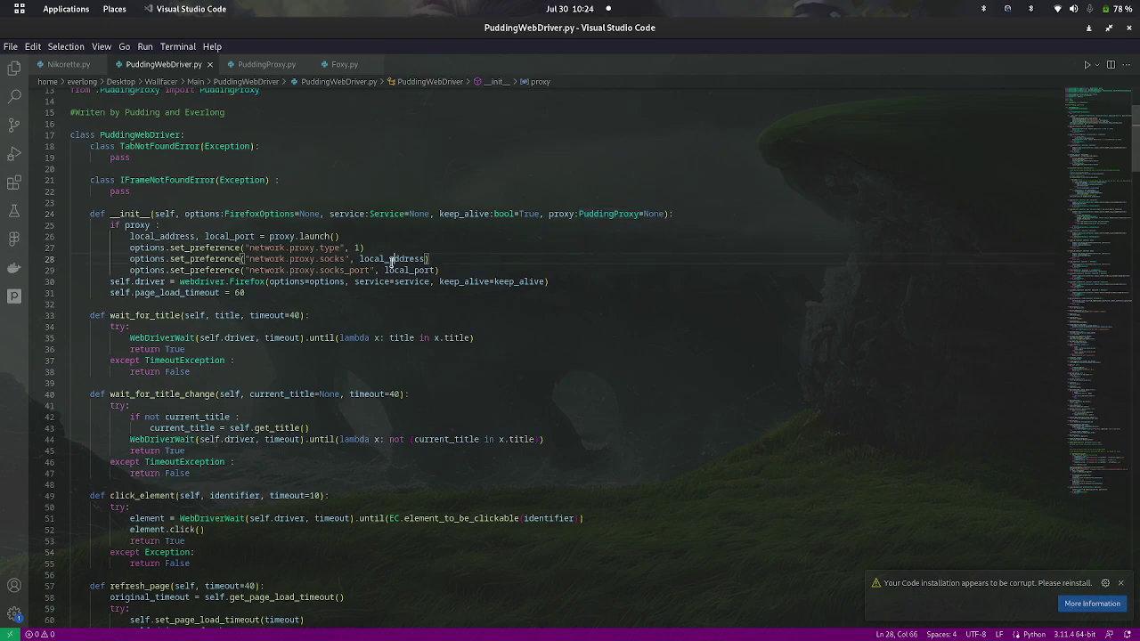
double_click(414, 270)
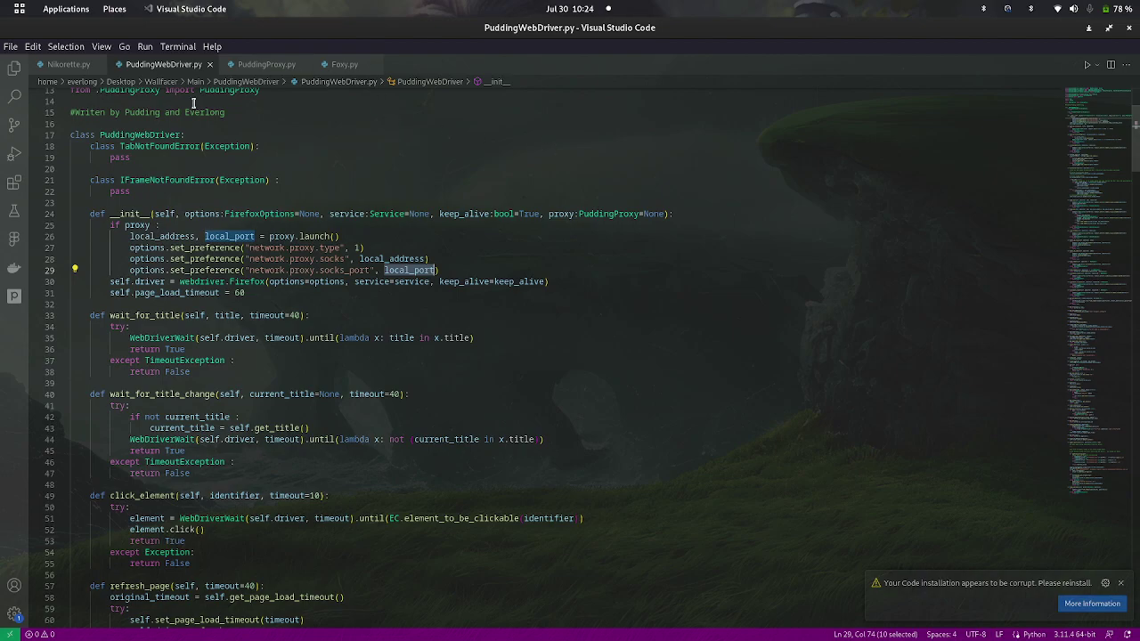
Step: Scroll through the PuddingProxy.py code, then return to the Foxy.py script
click(268, 64)
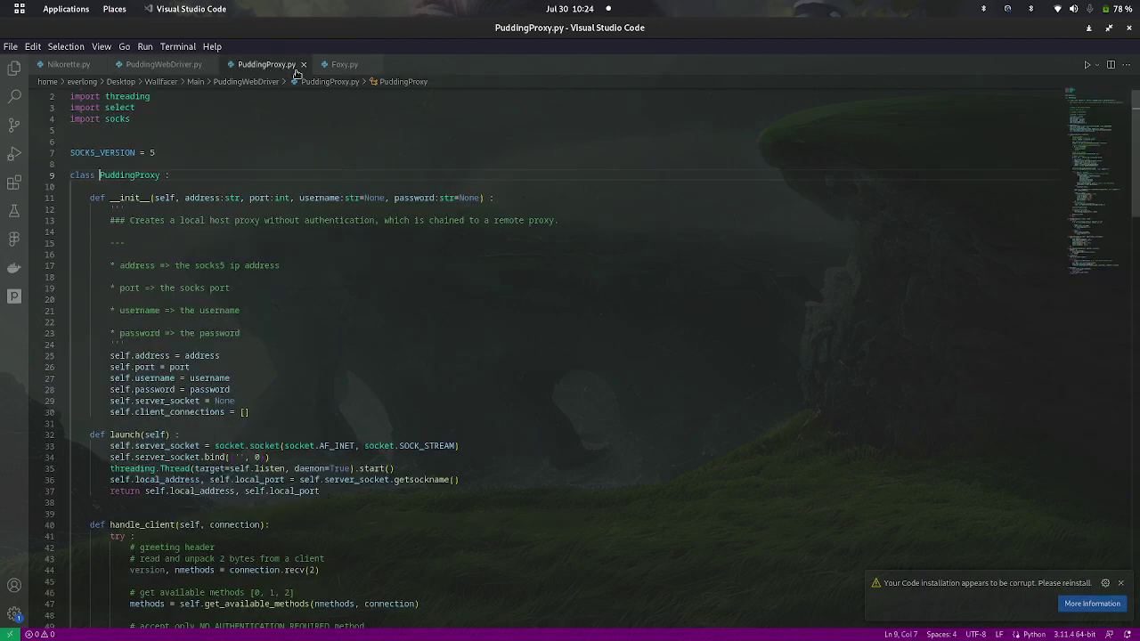
scroll(454, 259, down, 2)
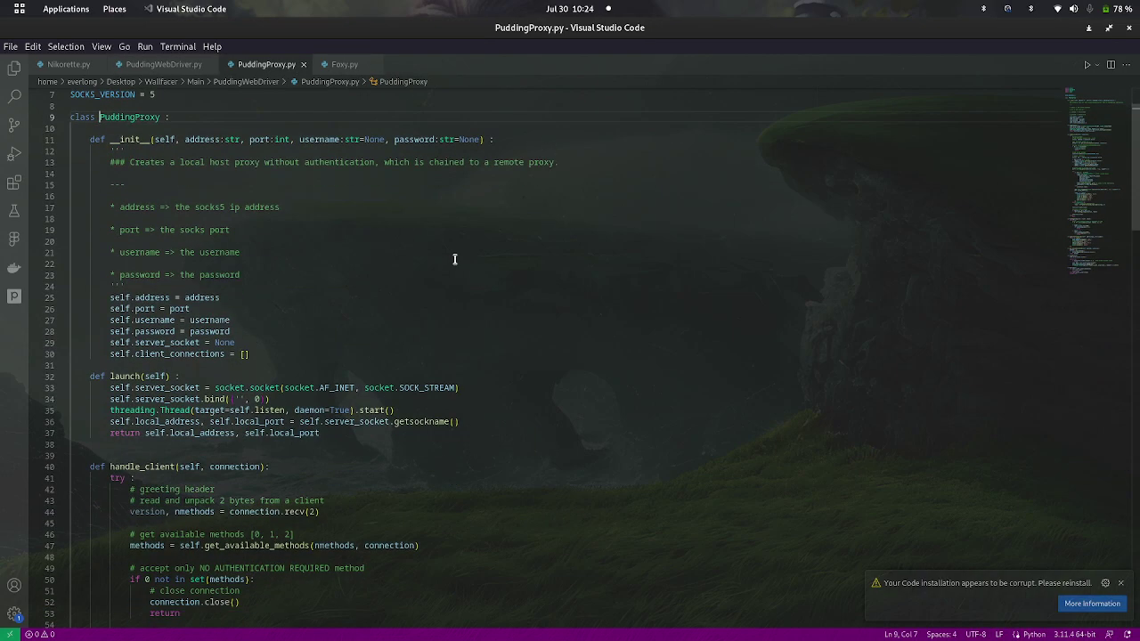
scroll(454, 259, down, 2)
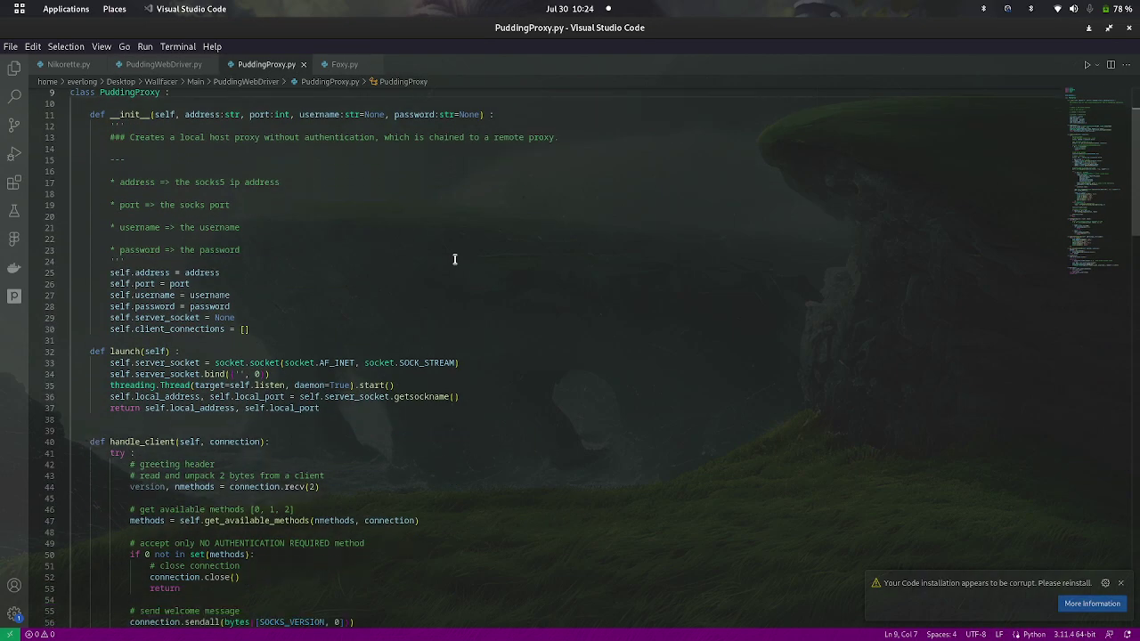
click(355, 66)
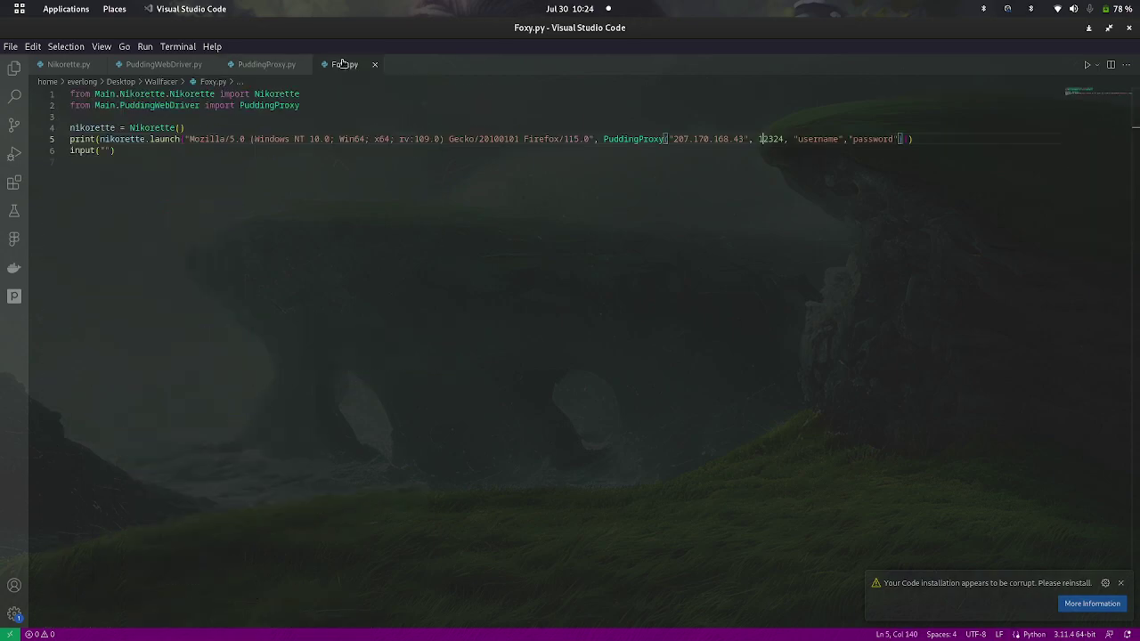
Step: Switch to the Tabby terminal through the Activities overview to run Foxy.py
key(super)
click(621, 190)
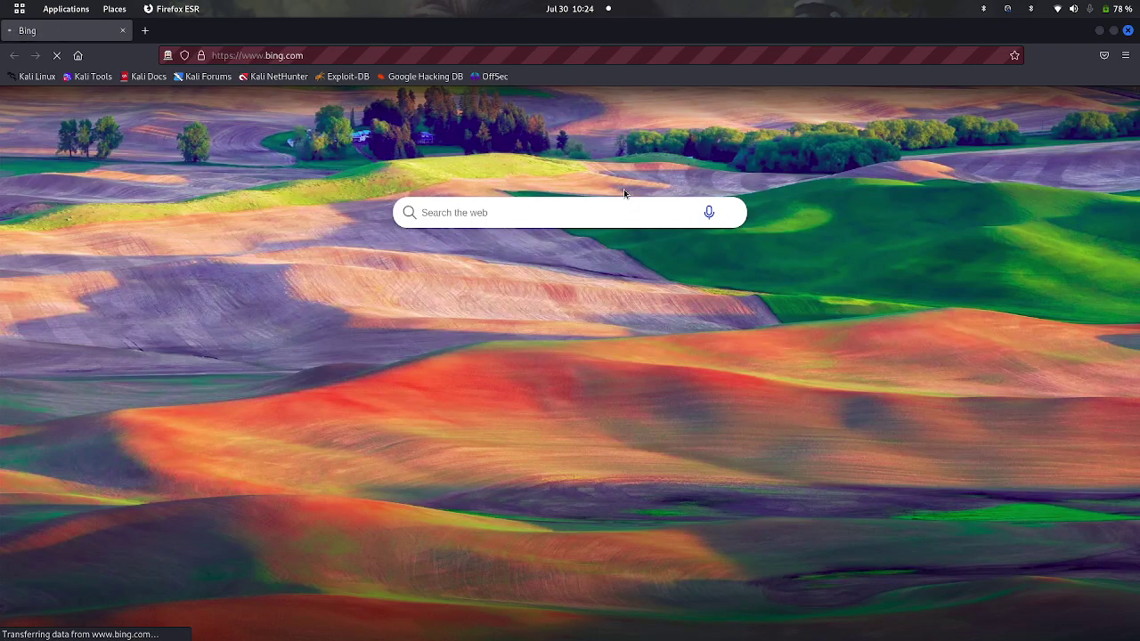
Step: Check bing.com's connection security via the padlock, then search Bing for 'my ip'
click(523, 214)
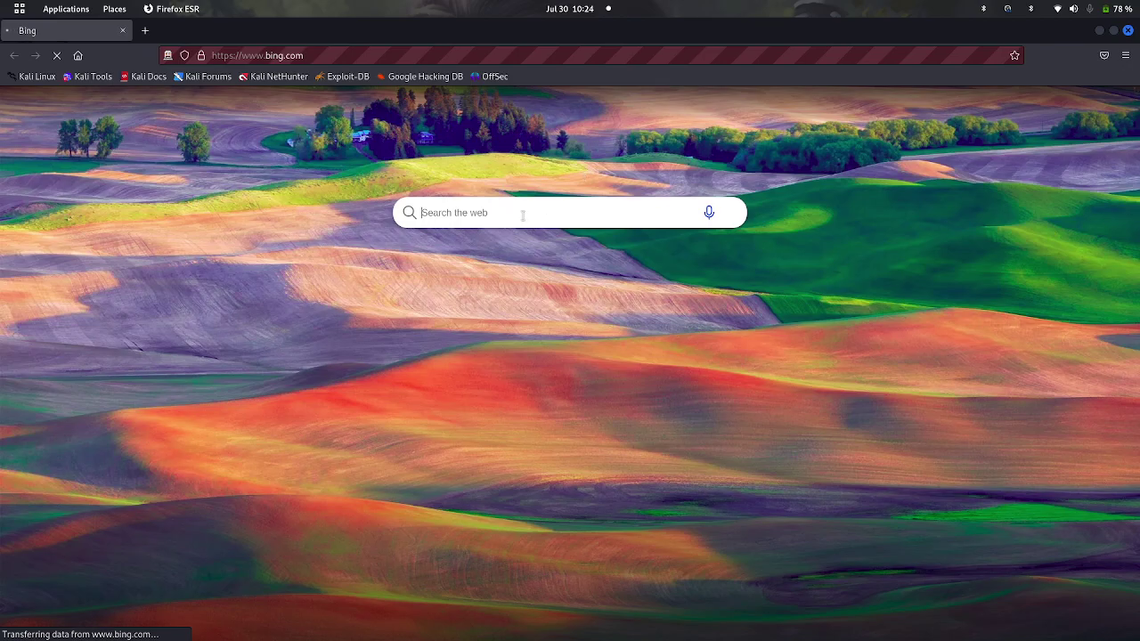
click(202, 55)
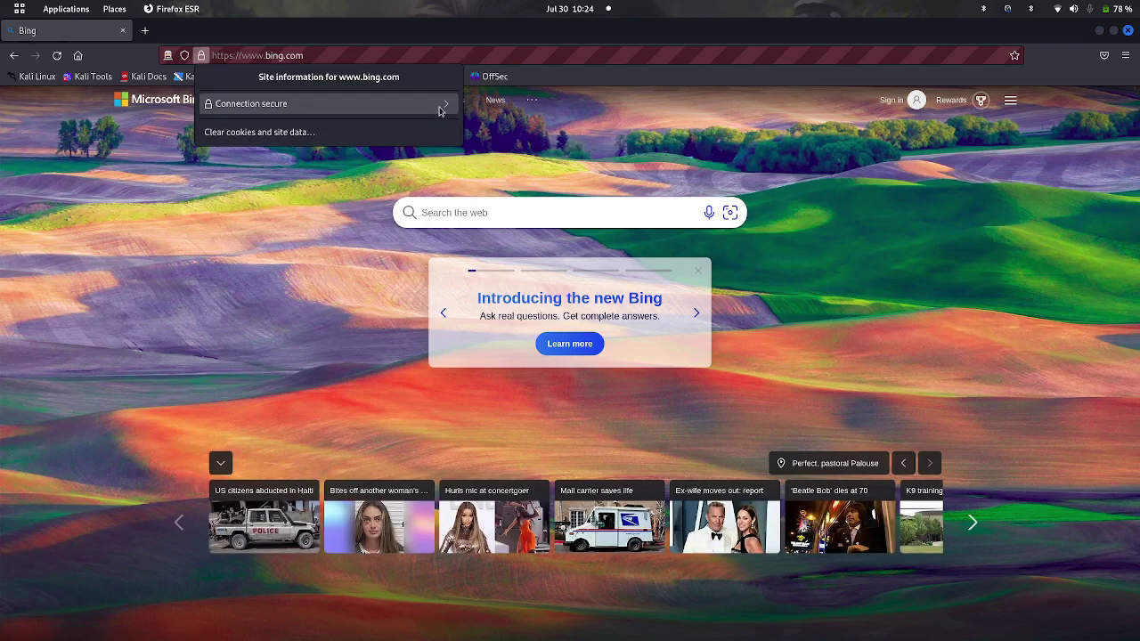
click(313, 107)
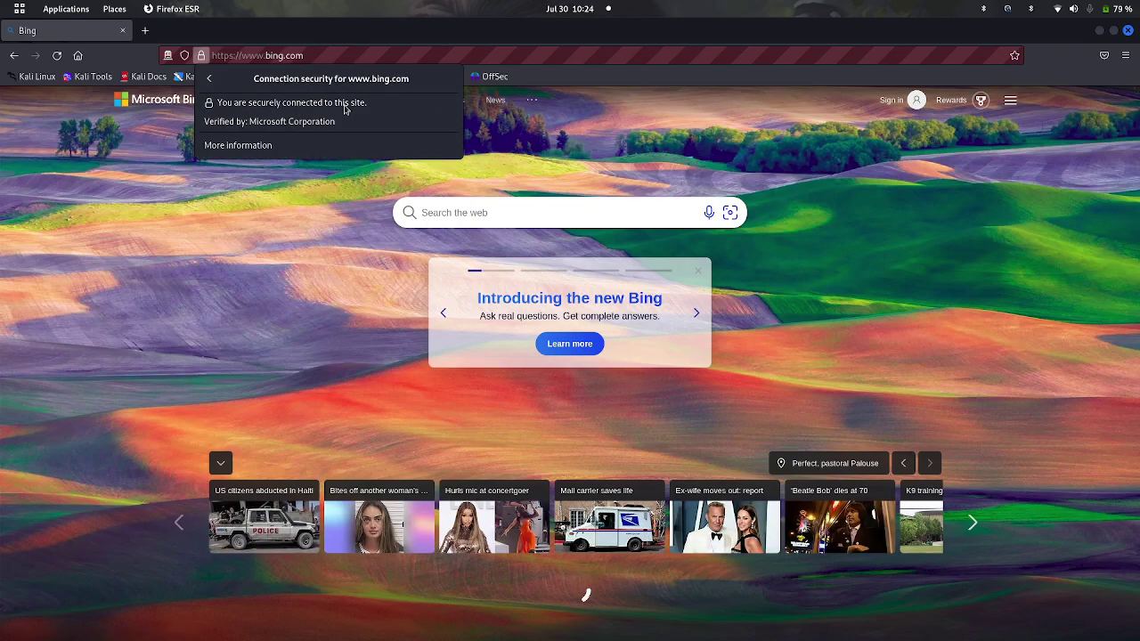
click(462, 216)
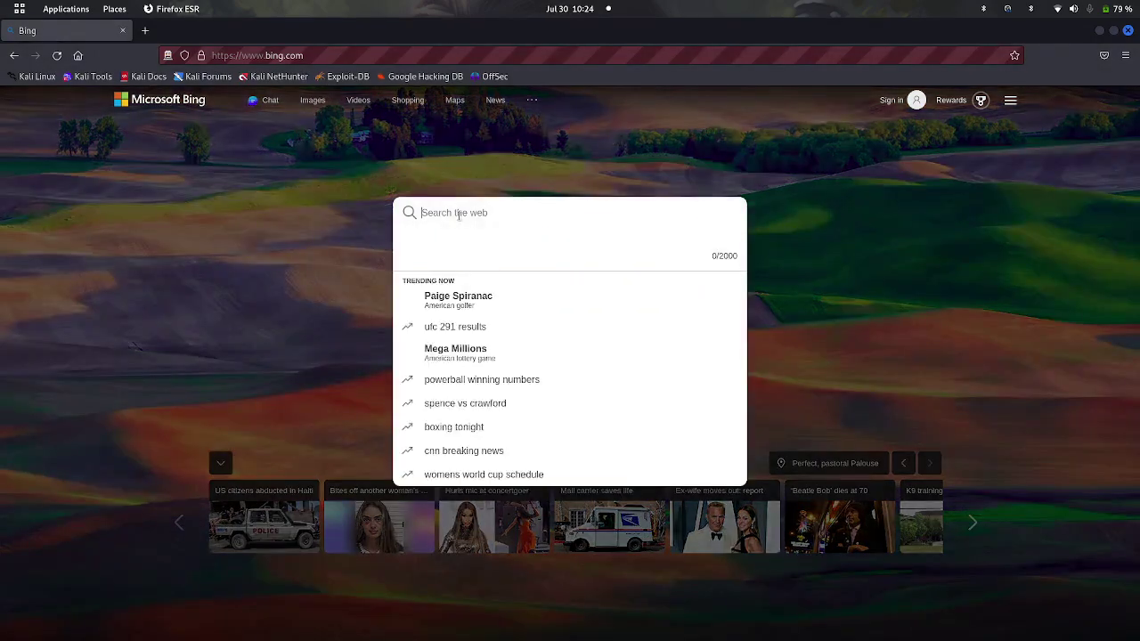
text(my )
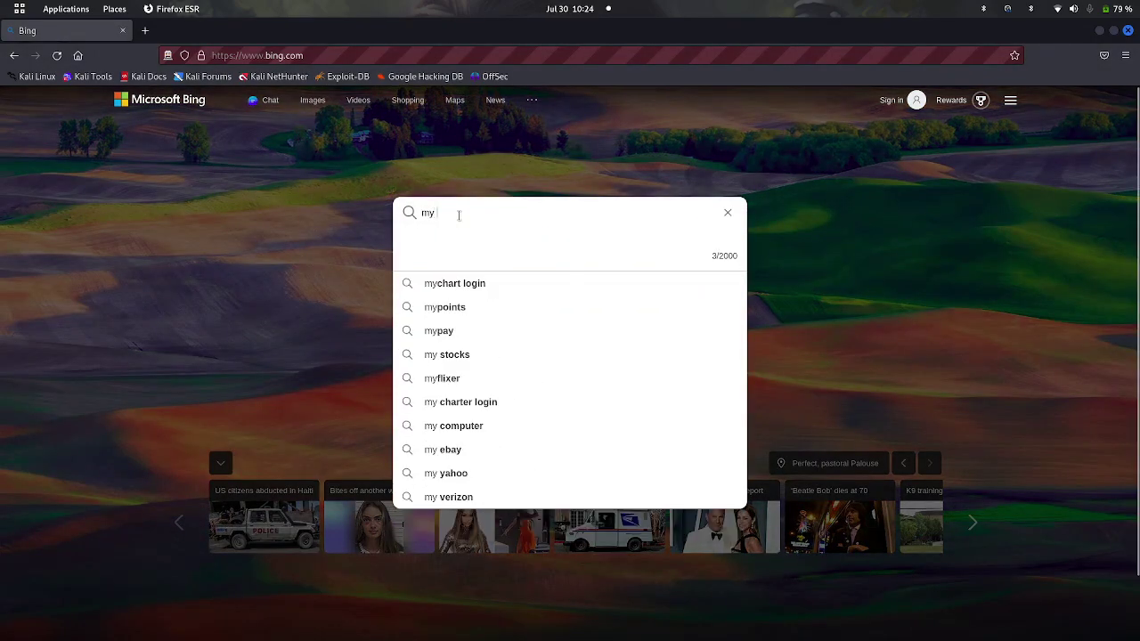
text(ip)
key(Return)
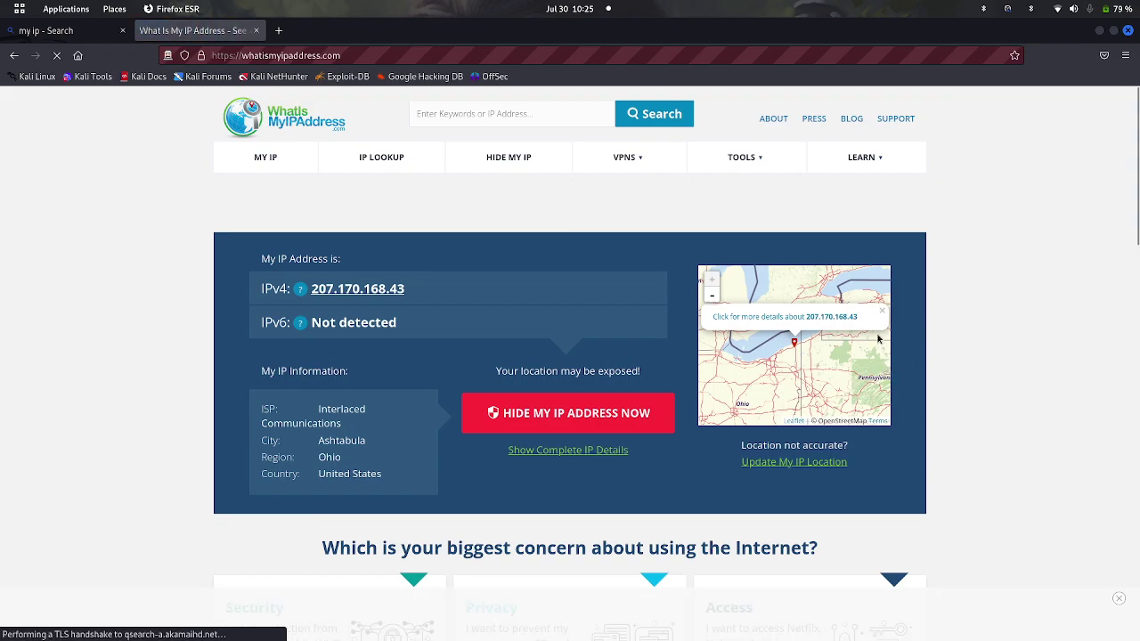
Step: Close the Firefox window, return to the Foxy.py editor, then move to the next workspace
key(super)
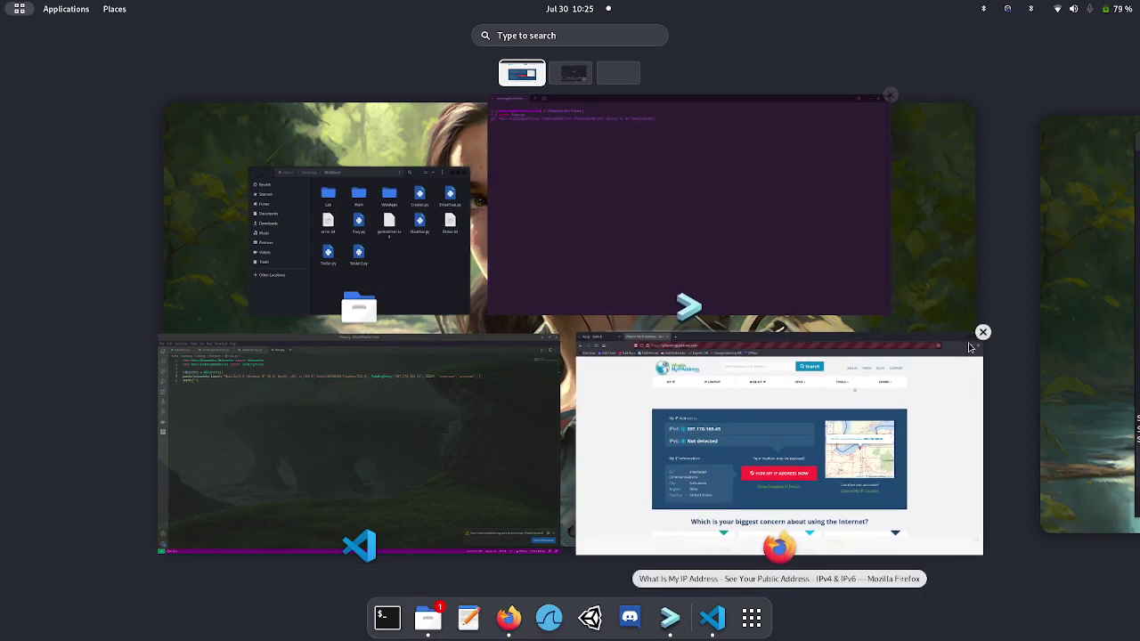
click(983, 334)
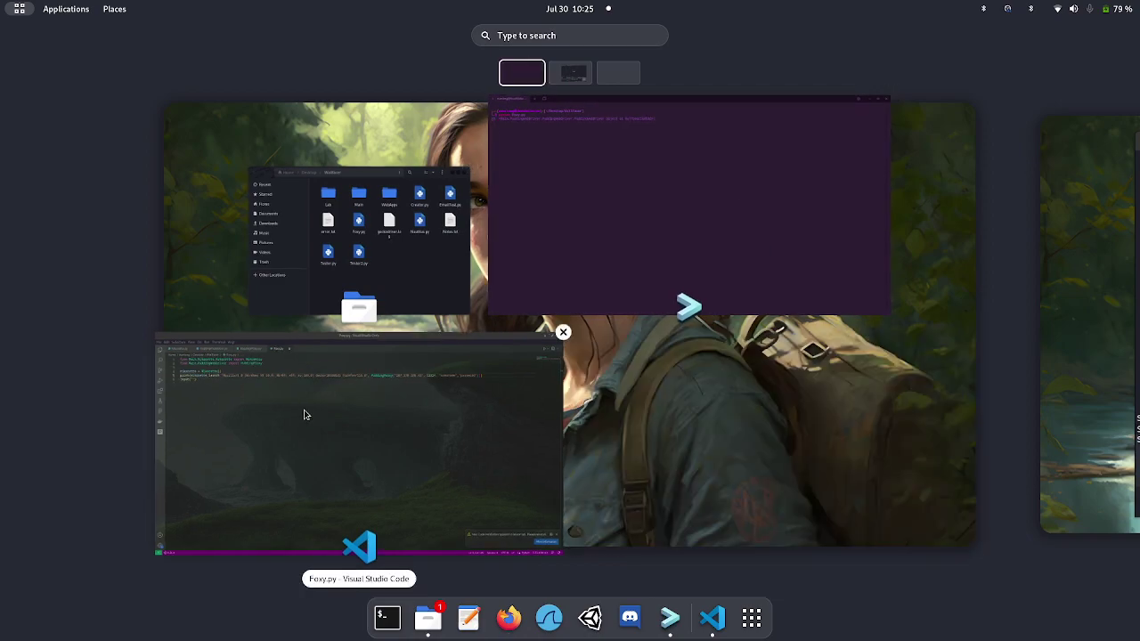
click(305, 415)
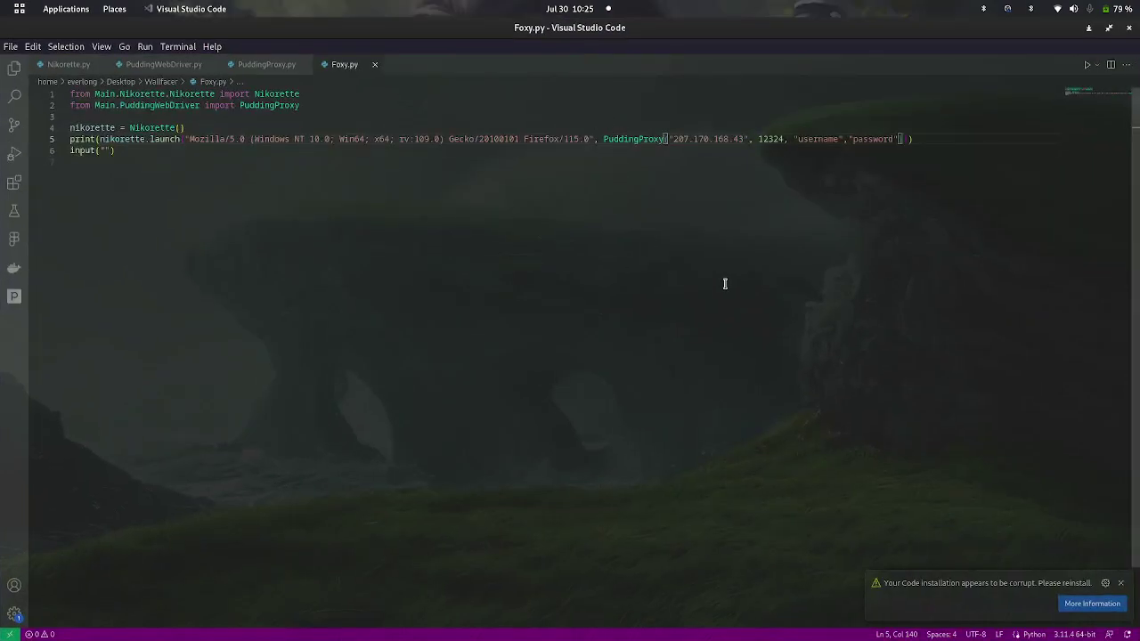
key(super)
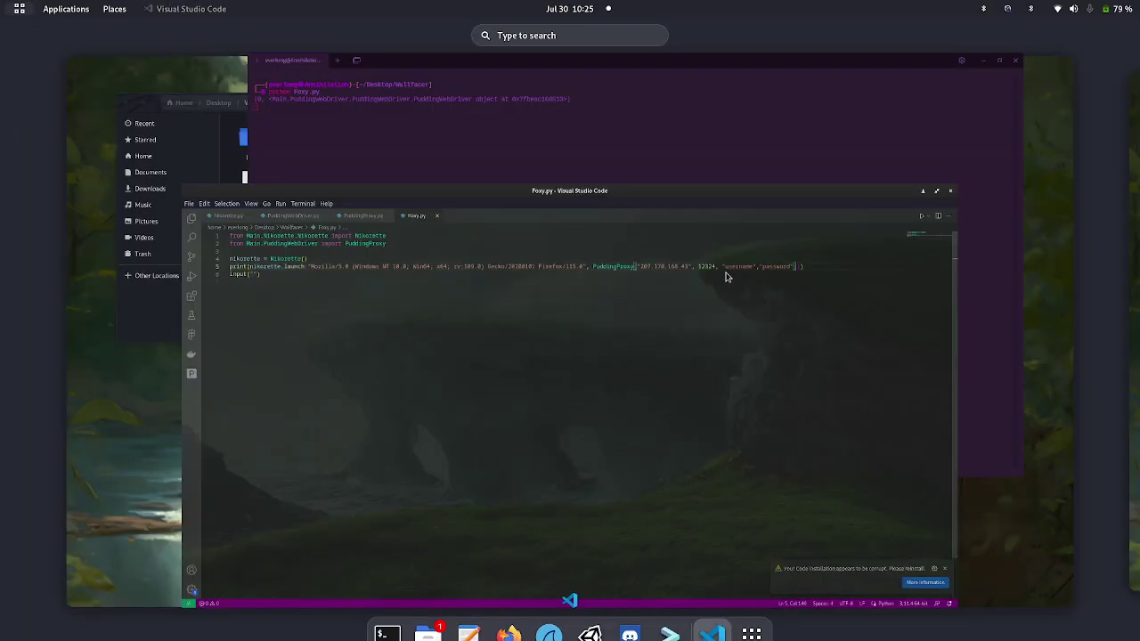
scroll(725, 321, down, 1)
Step: Pick the OBS window in the overview so it sits in front on its workspace
click(966, 225)
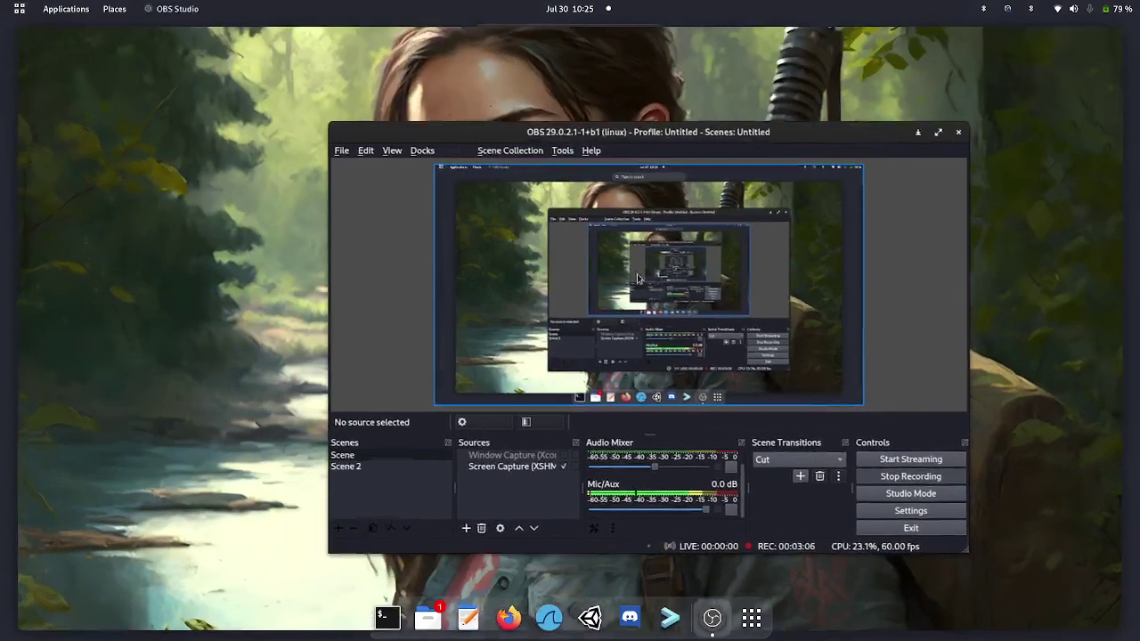